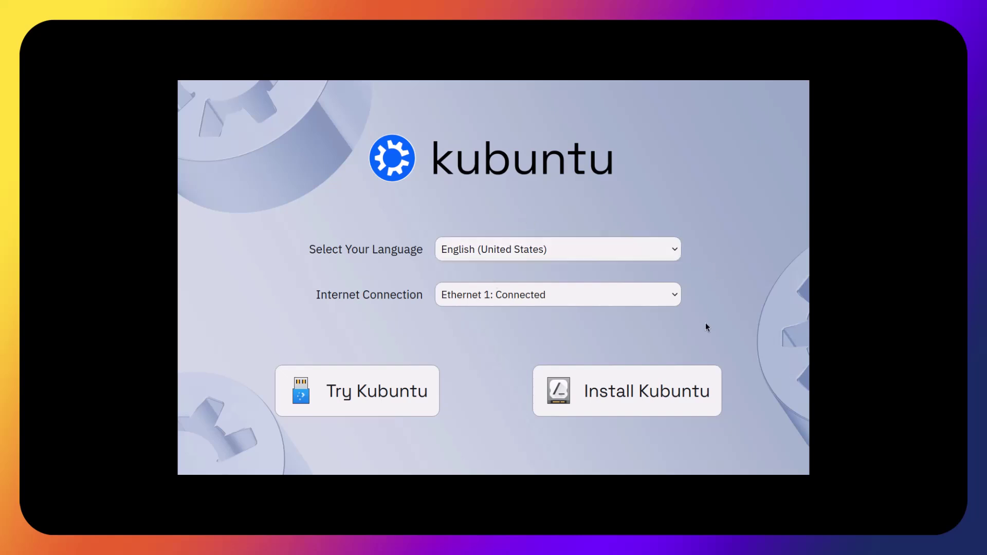
- Start installing Kubuntu, accepting the welcome page, Europe/Prague timezone and default English (US) keyboard
left_click(701, 397)
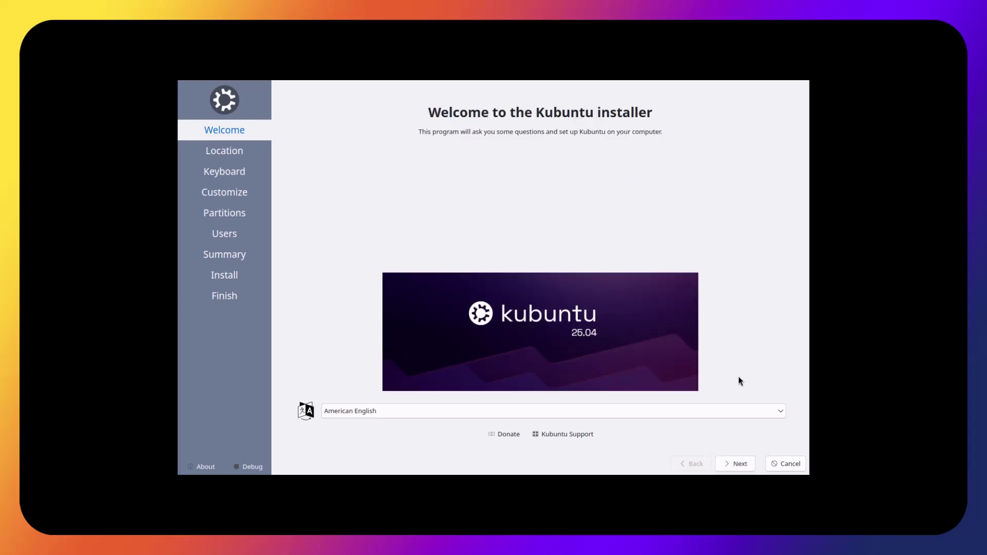
left_click(745, 466)
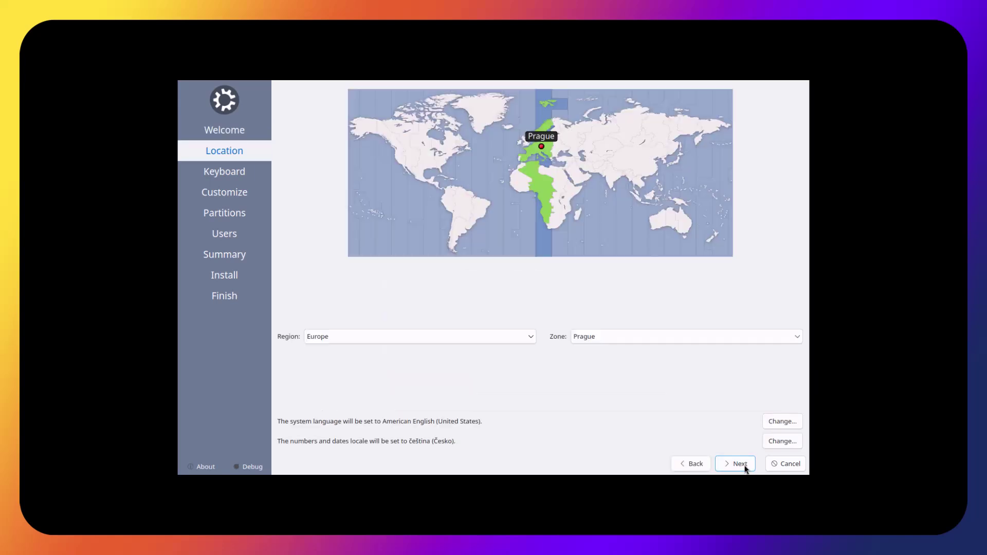
left_click(745, 465)
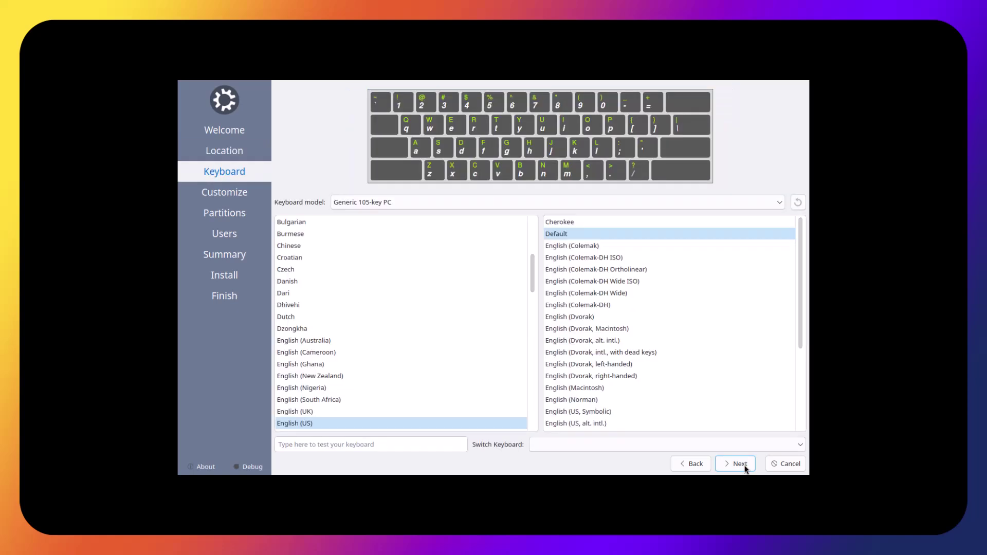
left_click(745, 465)
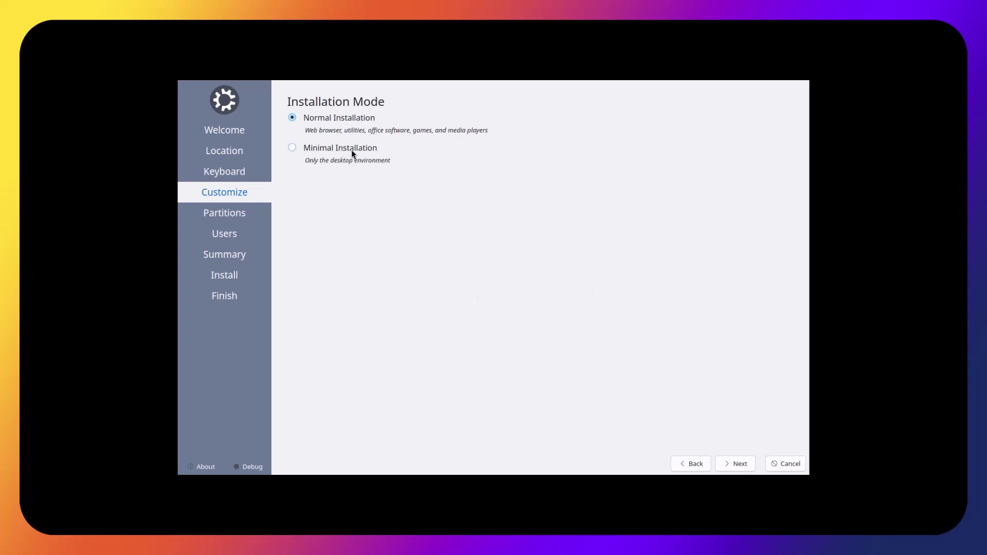
- Choose Minimal Installation and erase the whole 20 GiB disk for Kubuntu
left_click(372, 150)
left_click(730, 463)
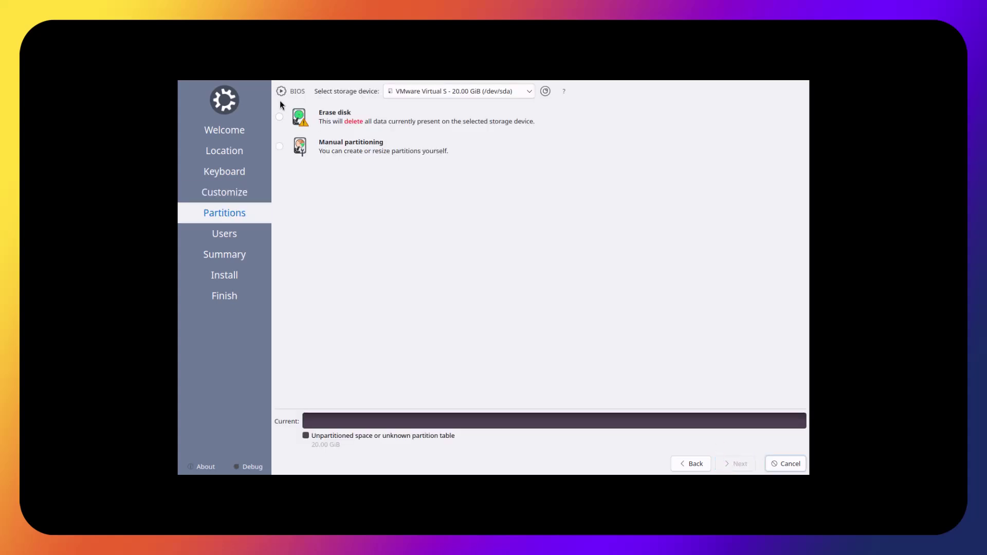
left_click(279, 116)
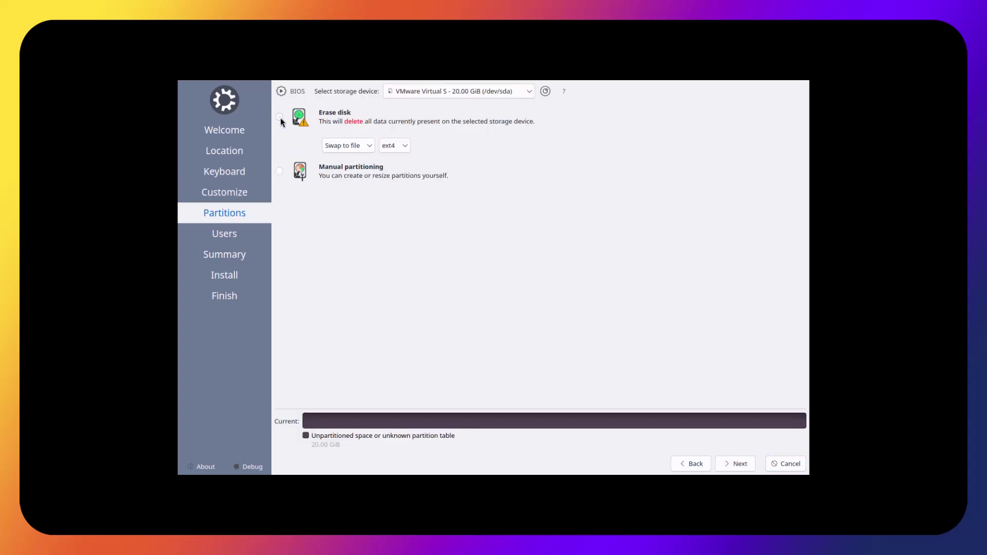
- Enter the user's login name and enable automatic login
left_click(733, 463)
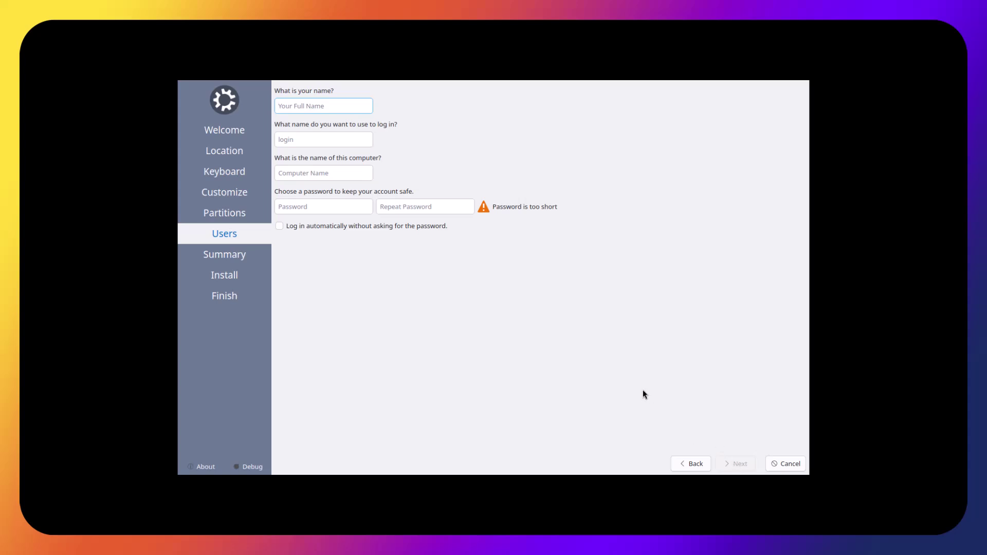
key("Tab")
type("tech")
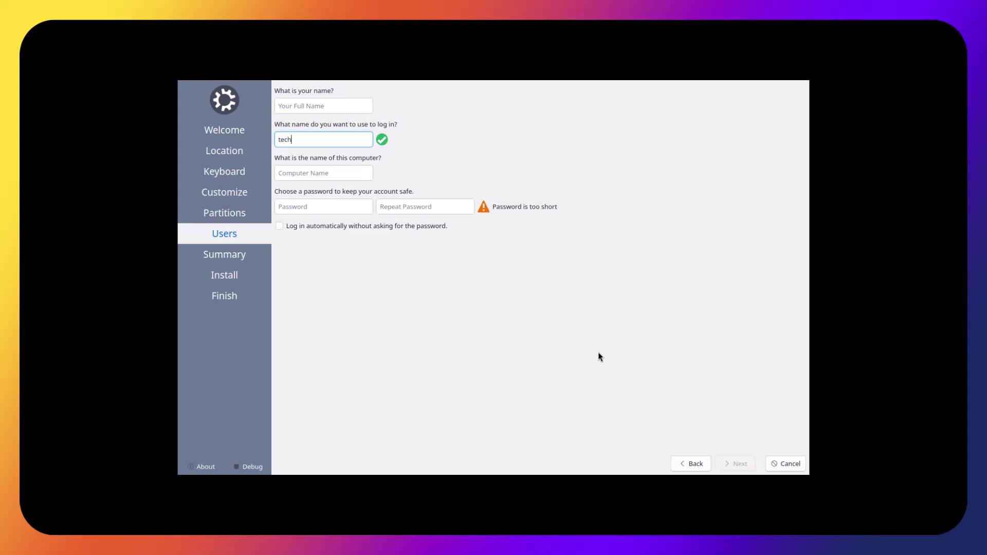
key("ctrl+a")
type("dragon")
left_click(429, 227)
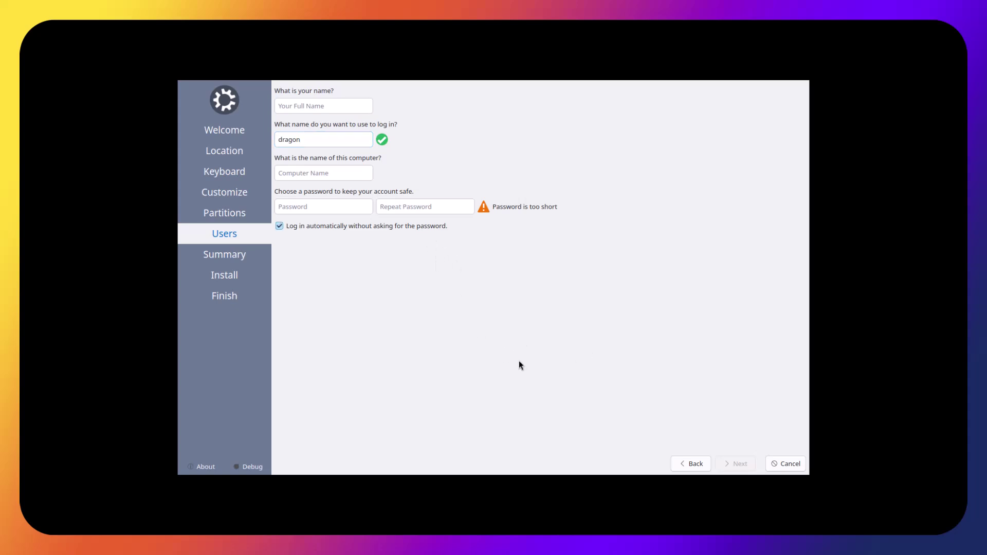
- Copy the login name into the full name field
double_click(328, 136)
key("ctrl+c")
left_click(322, 106)
key("ctrl+v")
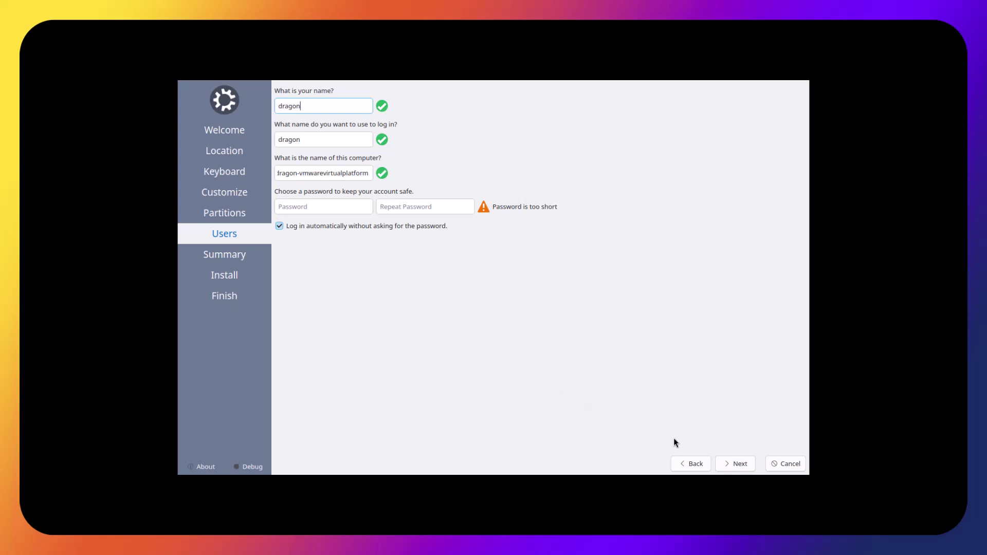
- Review the summary and confirm Install Now to install Kubuntu 25.04 onto the disk
left_click(732, 462)
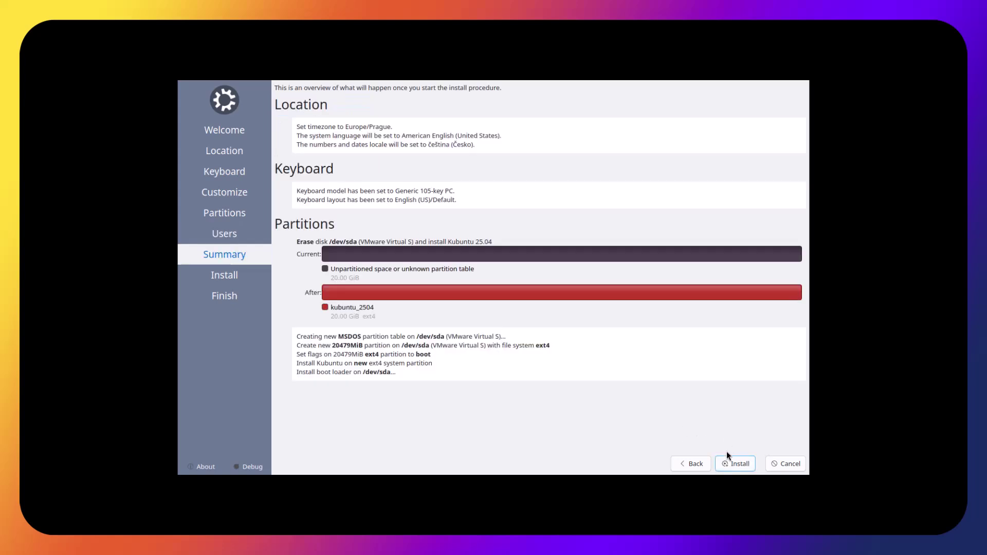
left_click(732, 464)
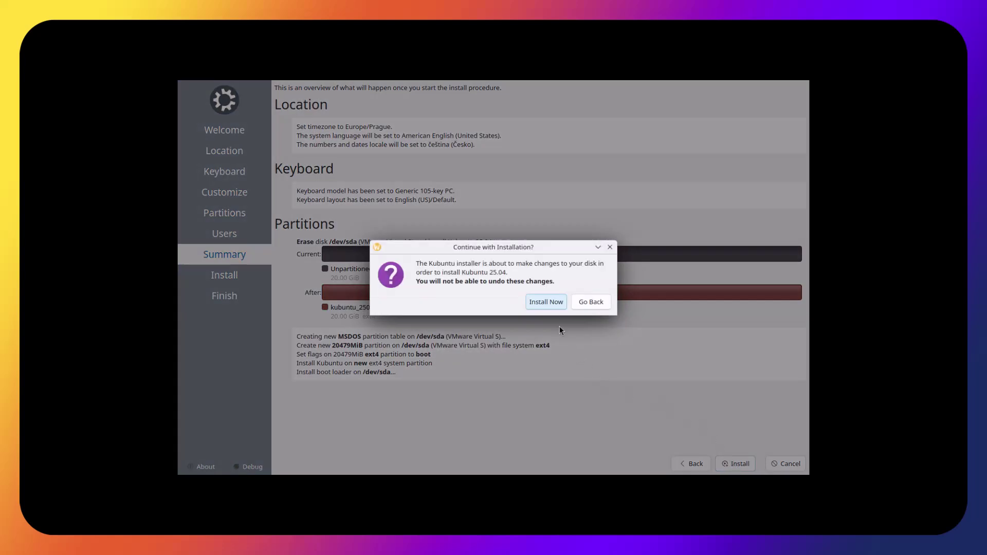
left_click(548, 302)
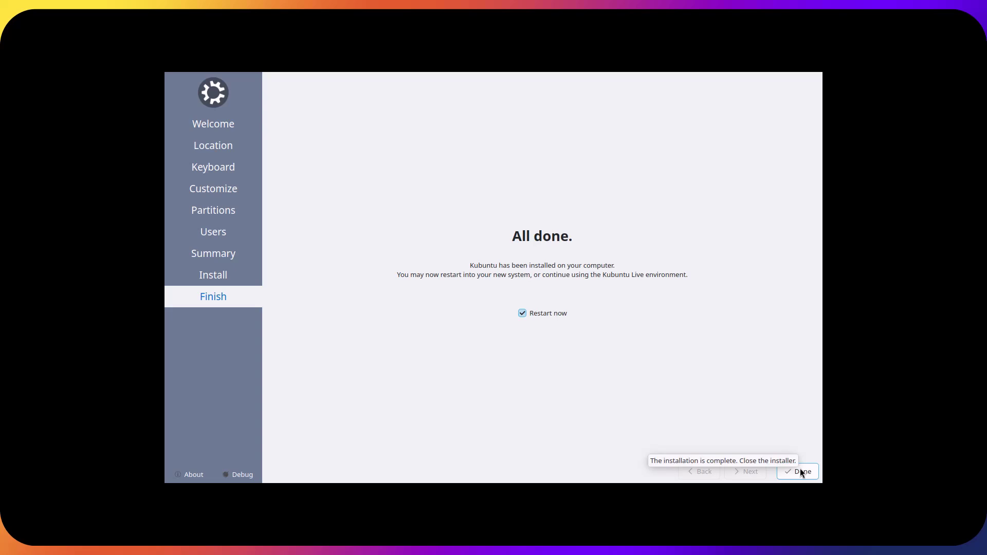
- Finish the installer with Restart now ticked to boot into the installed Kubuntu
left_click(801, 472)
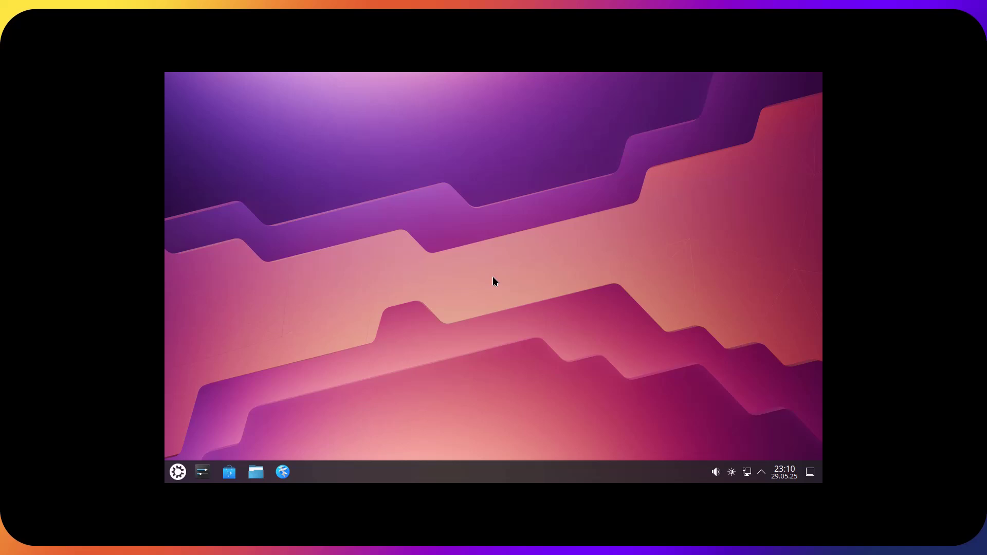
- Change the display resolution to 1920x1080 (16:9), keep it, and close System Settings
right_click(682, 358)
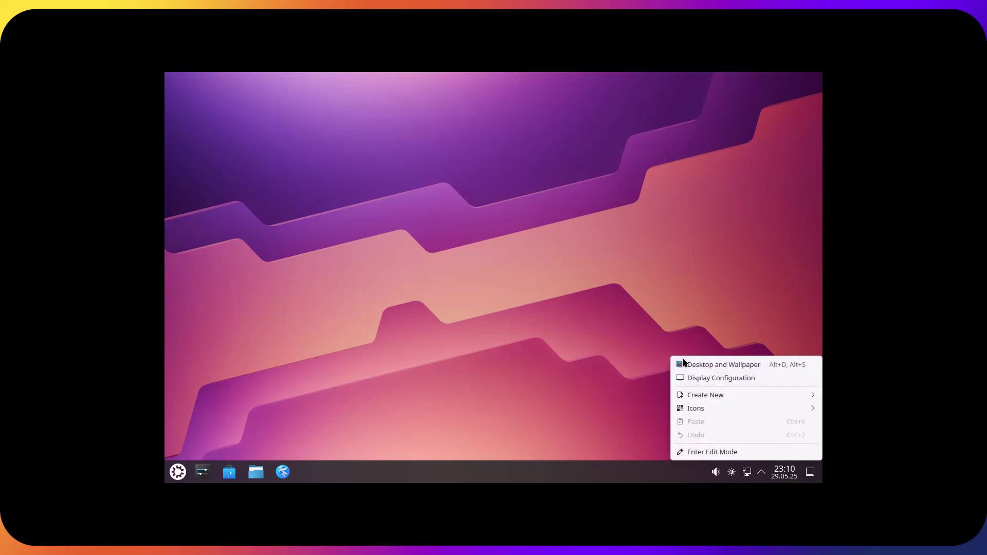
left_click(724, 380)
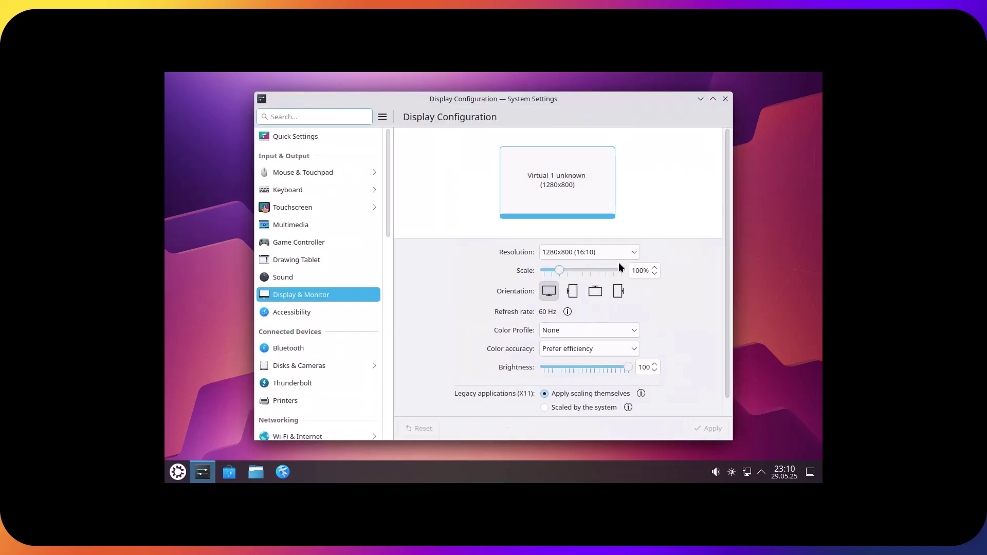
left_click(618, 257)
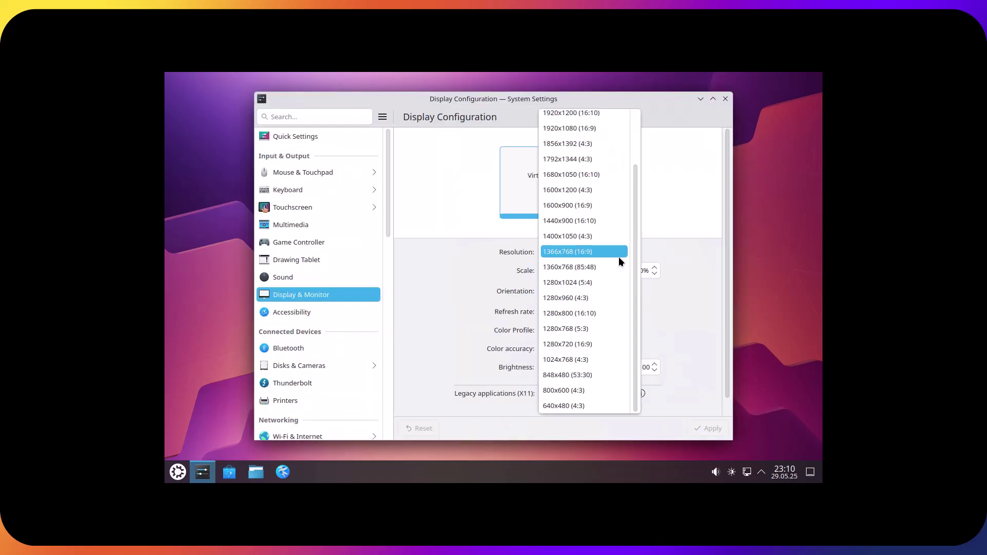
left_click(603, 130)
left_click(708, 435)
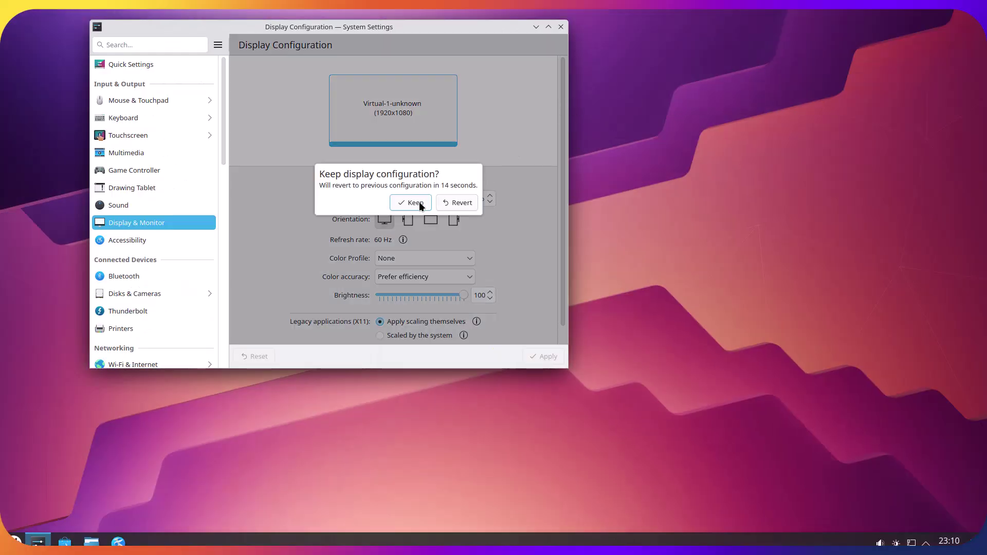
left_click(418, 202)
left_click(560, 28)
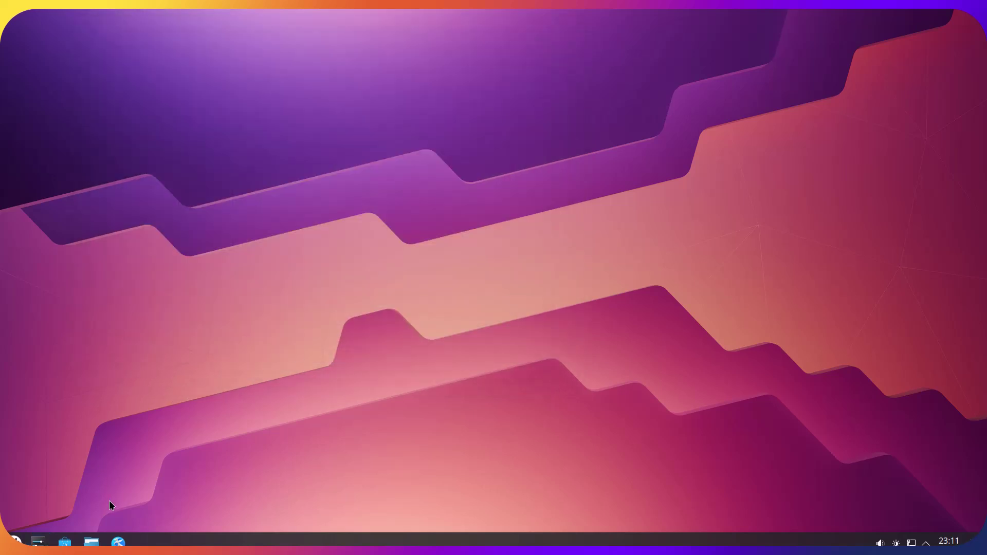
- Launch System Monitor from the System category under All Applications
left_click(16, 541)
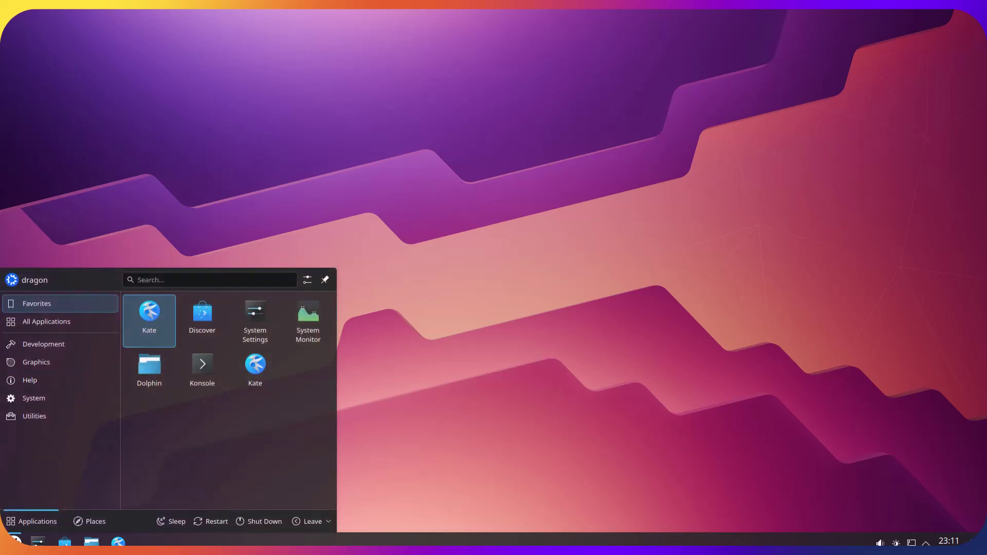
left_click(81, 326)
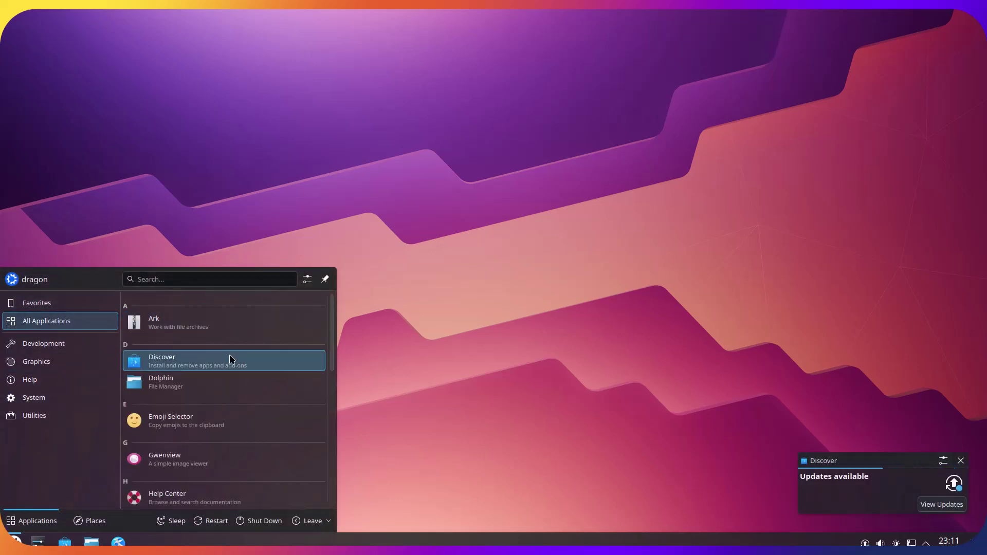
scroll(252, 426, "down", 1)
scroll(252, 425, "down", 3)
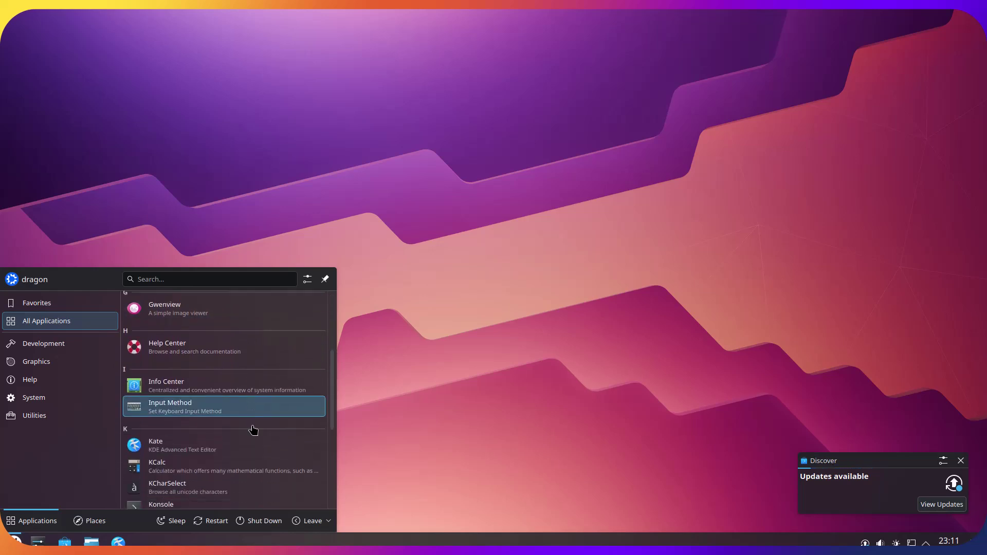
scroll(267, 406, "down", 3)
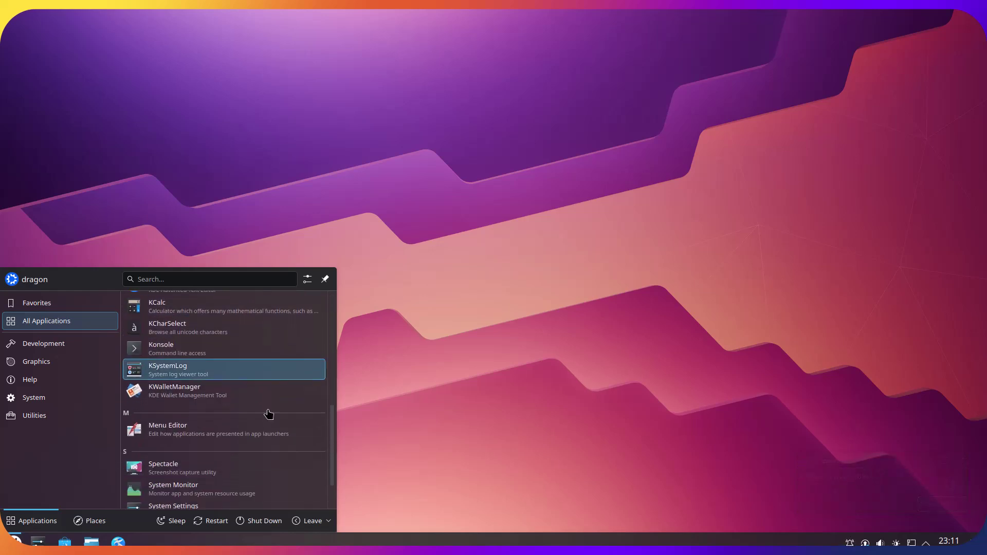
scroll(267, 409, "up", 8)
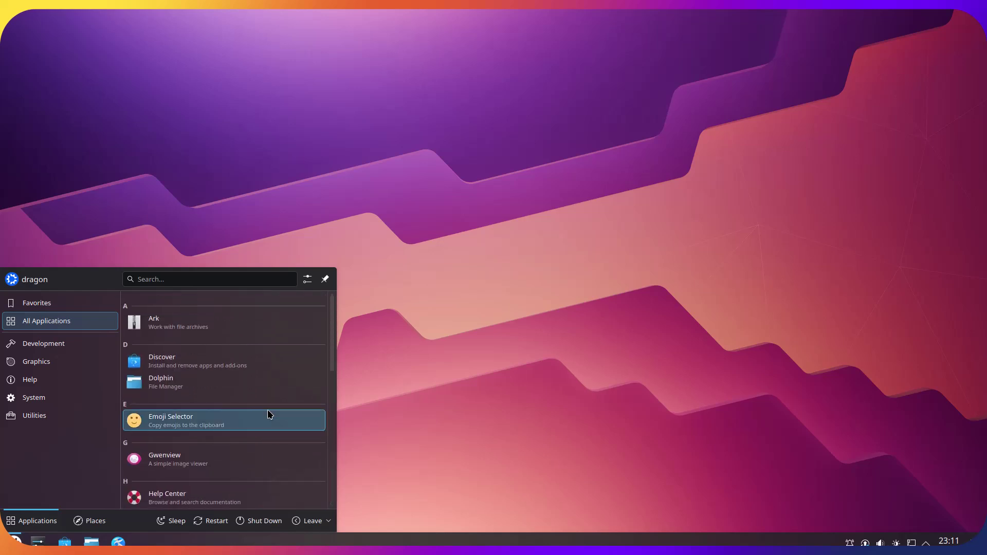
scroll(267, 410, "down", 6)
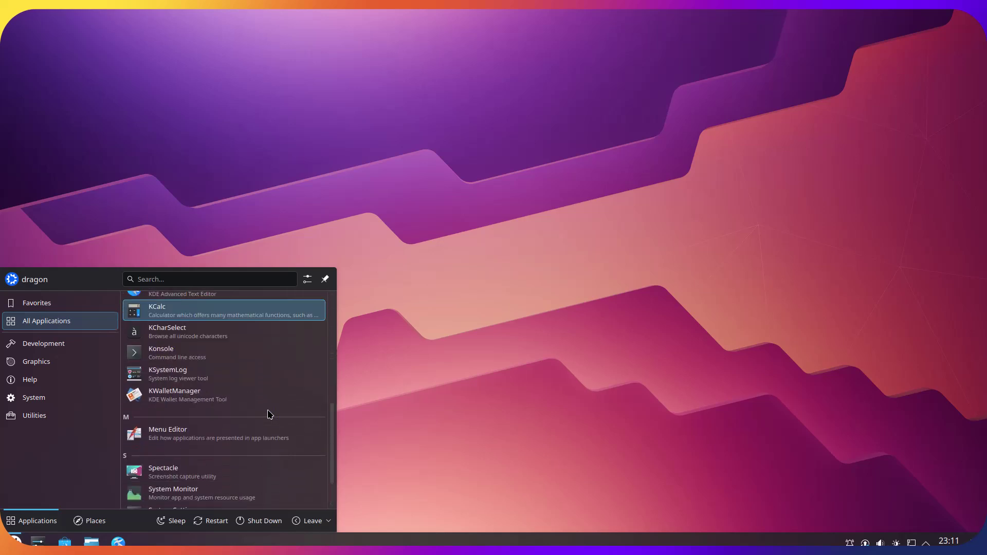
scroll(268, 414, "down", 2)
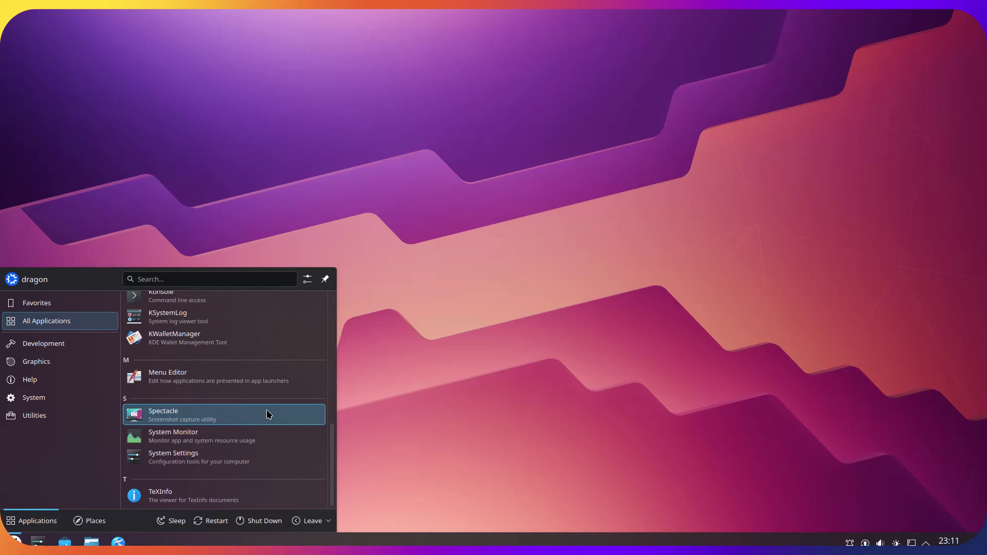
scroll(266, 412, "up", 8)
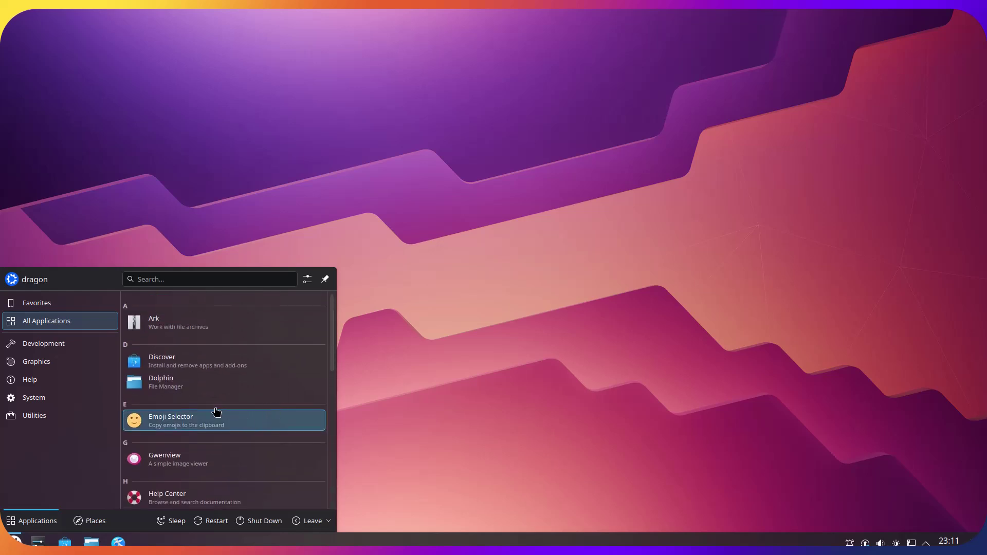
left_click(70, 403)
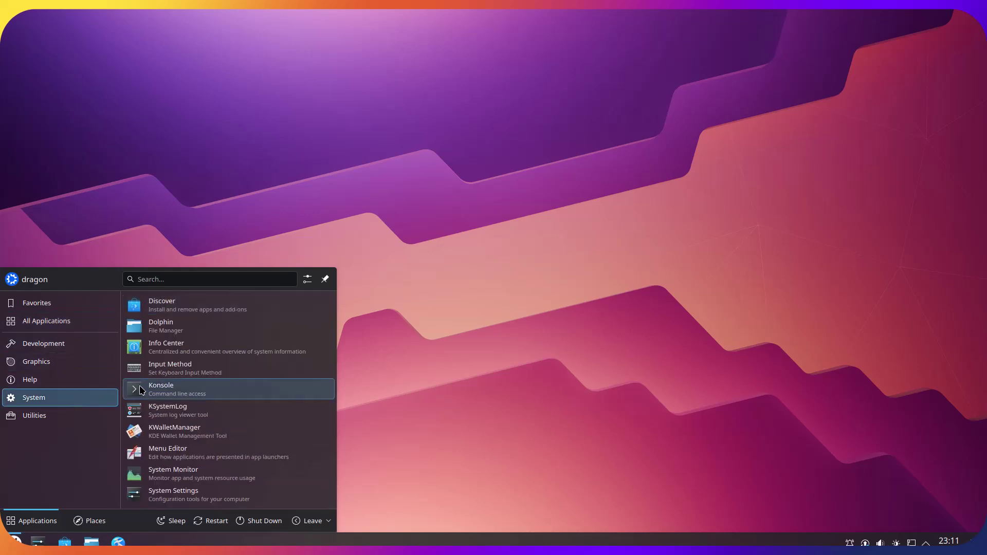
left_click(258, 476)
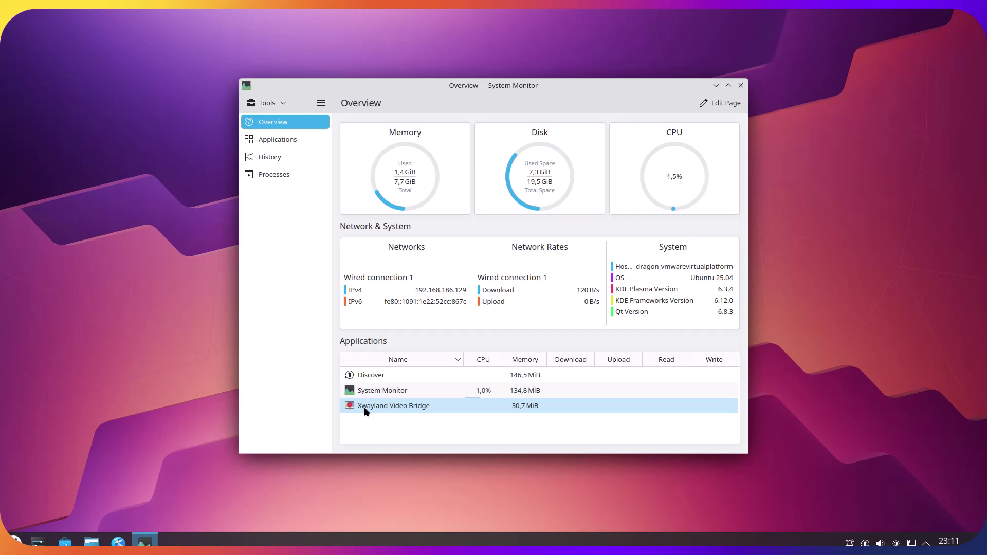
- Close System Monitor, review About this System in Info Center, then close Info Center
left_click(397, 373)
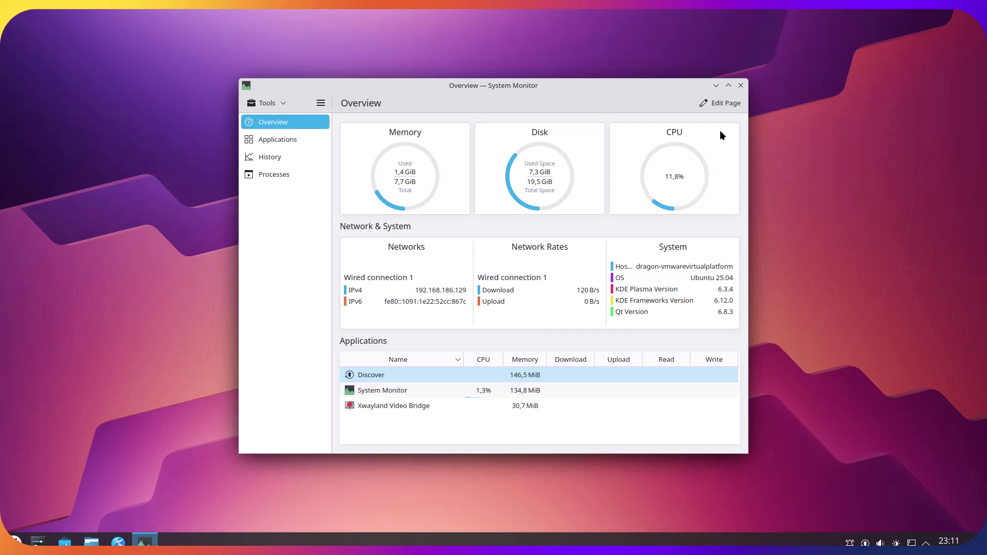
left_click(740, 86)
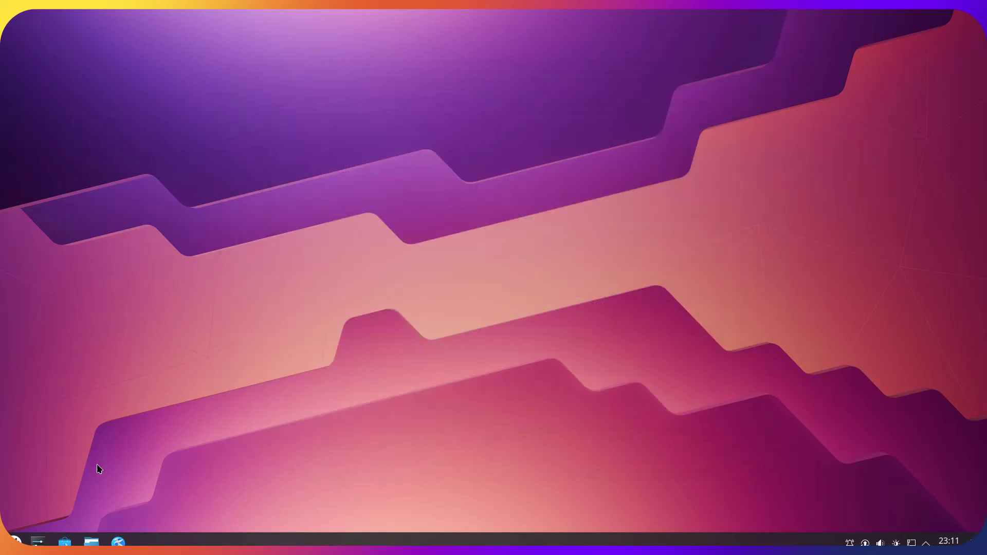
left_click(19, 537)
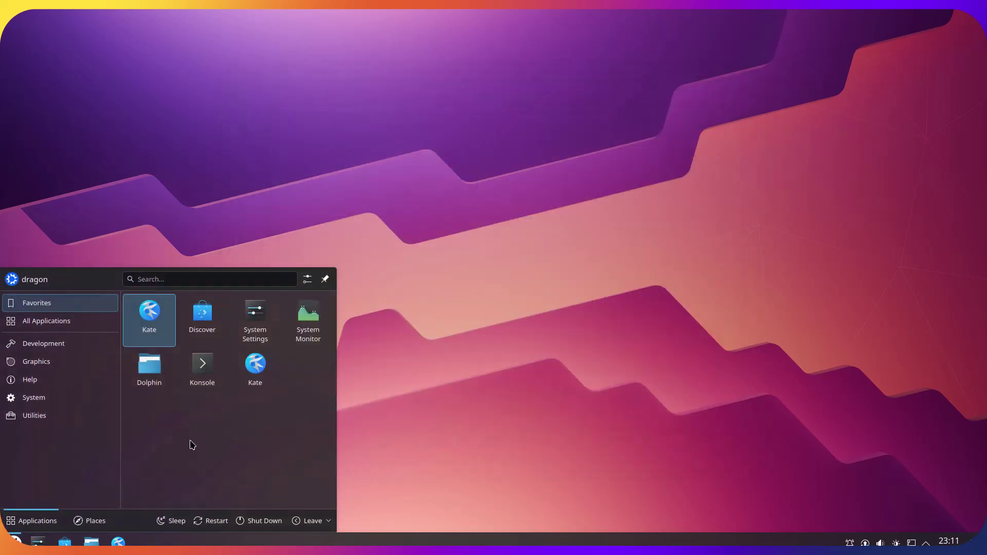
left_click(80, 419)
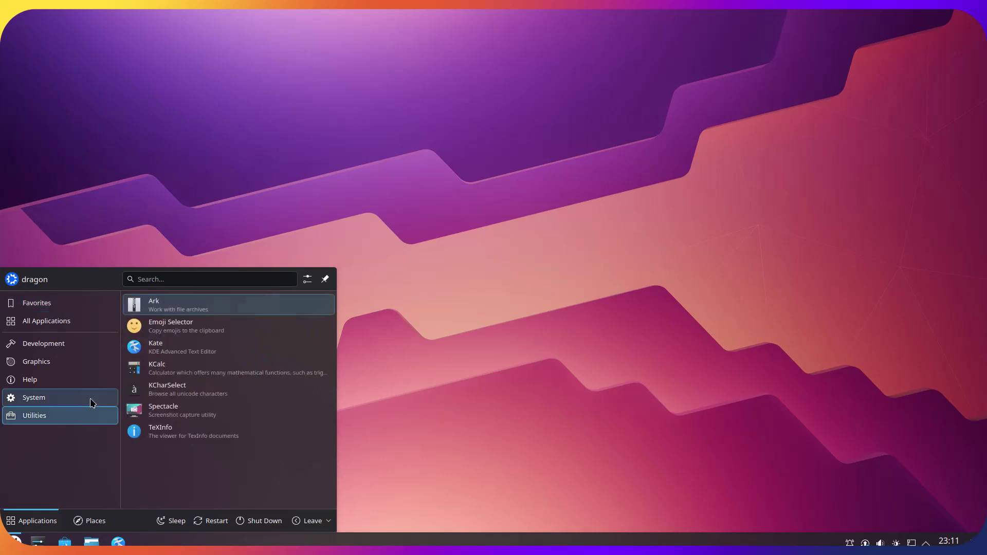
left_click(92, 398)
left_click(223, 348)
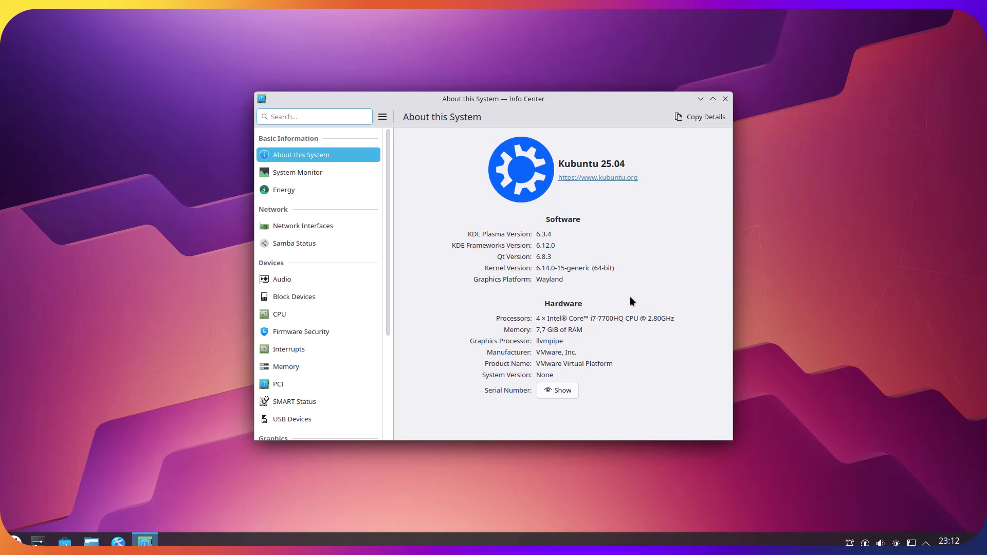
left_click(725, 98)
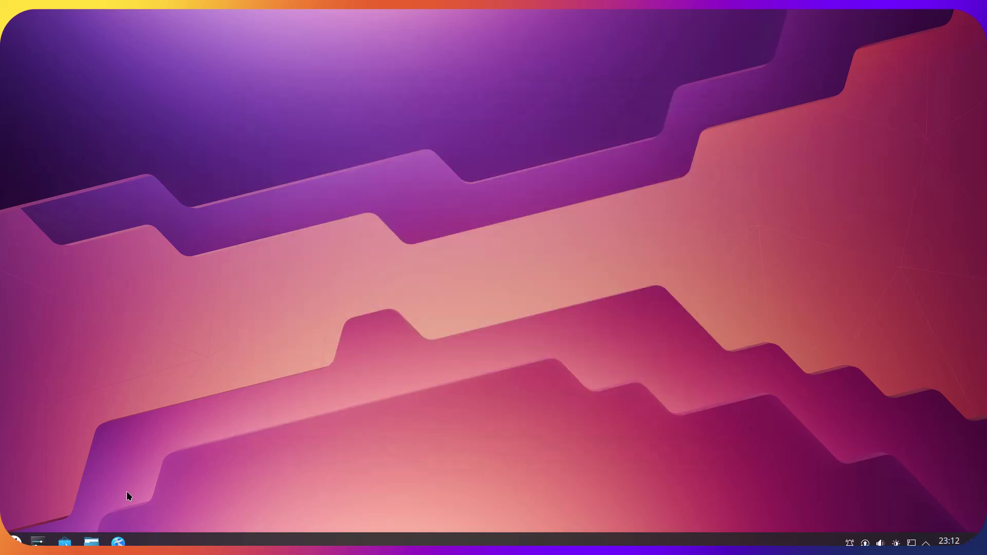
left_click(16, 541)
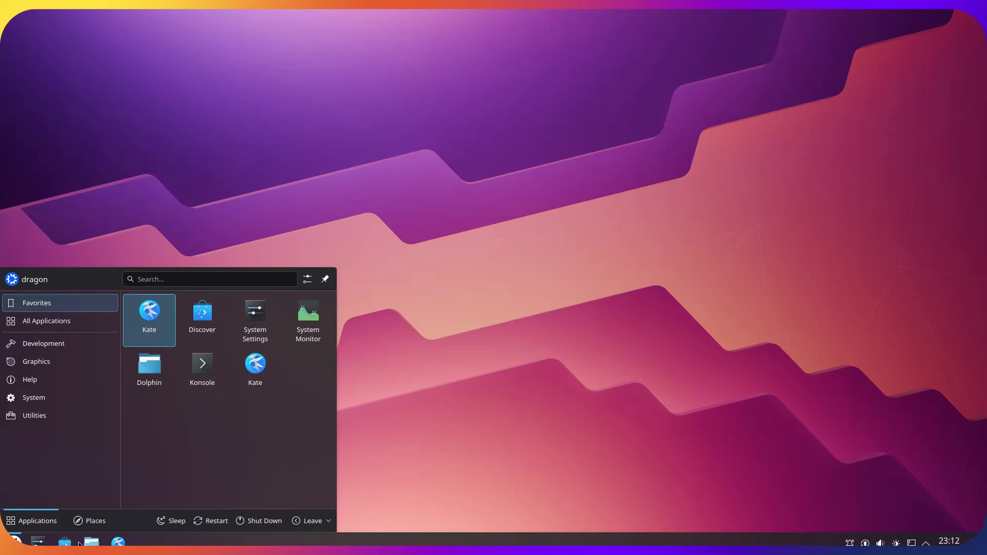
left_click_drag(64, 541, 384, 425)
left_click_drag(410, 416, 410, 415)
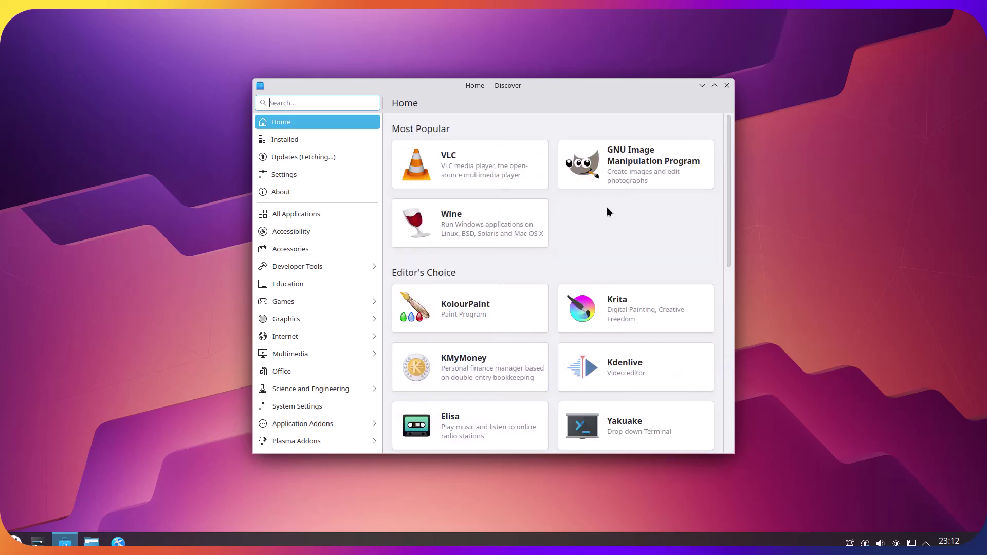
left_click(713, 86)
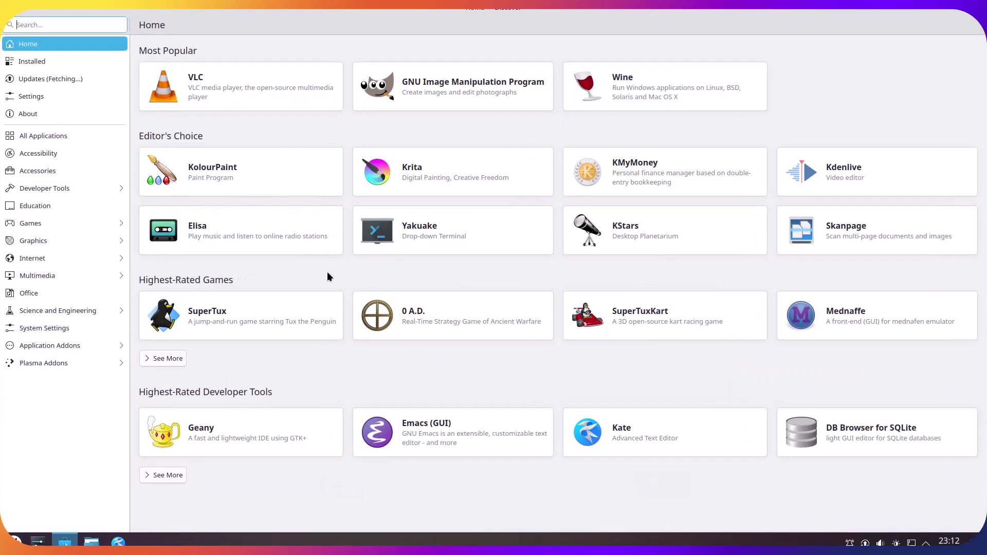
left_click(96, 96)
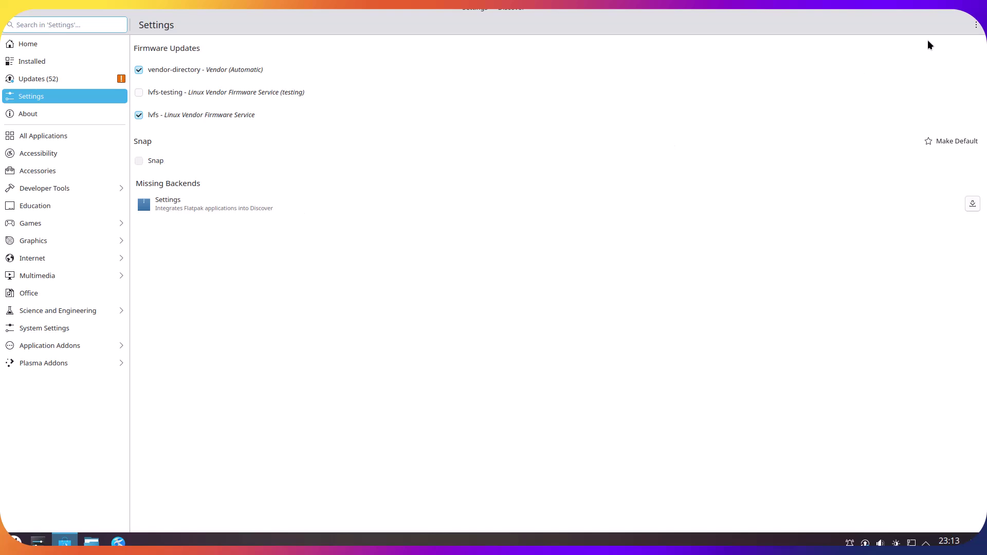
key("alt+F4")
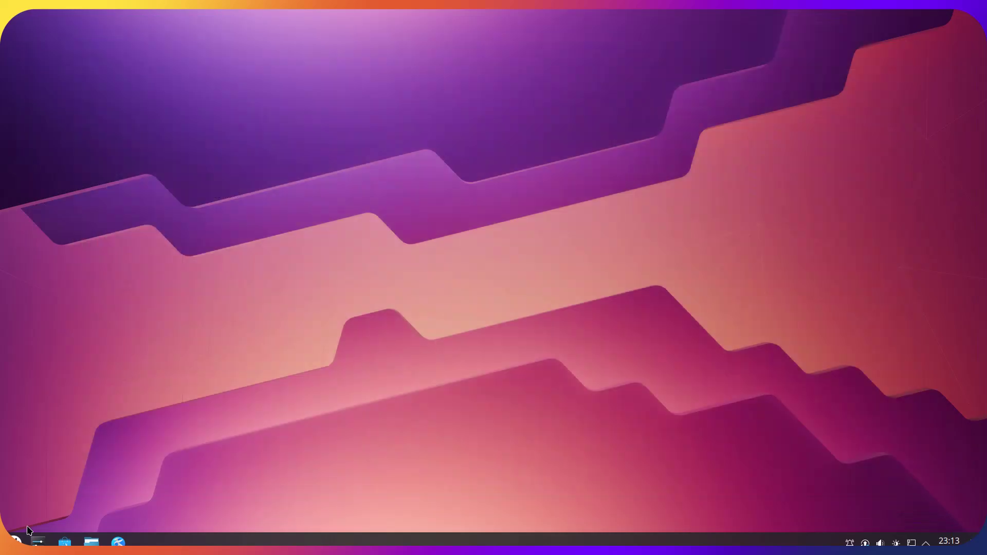
- Find the Konsole terminal via launcher search for 'ter' and launch it
left_click(15, 541)
type("ter")
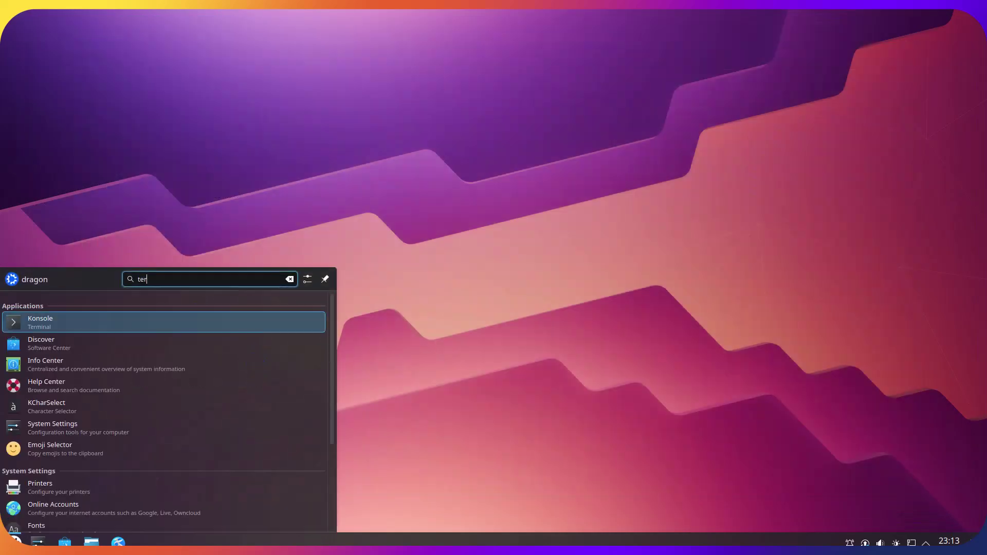
left_click(145, 320)
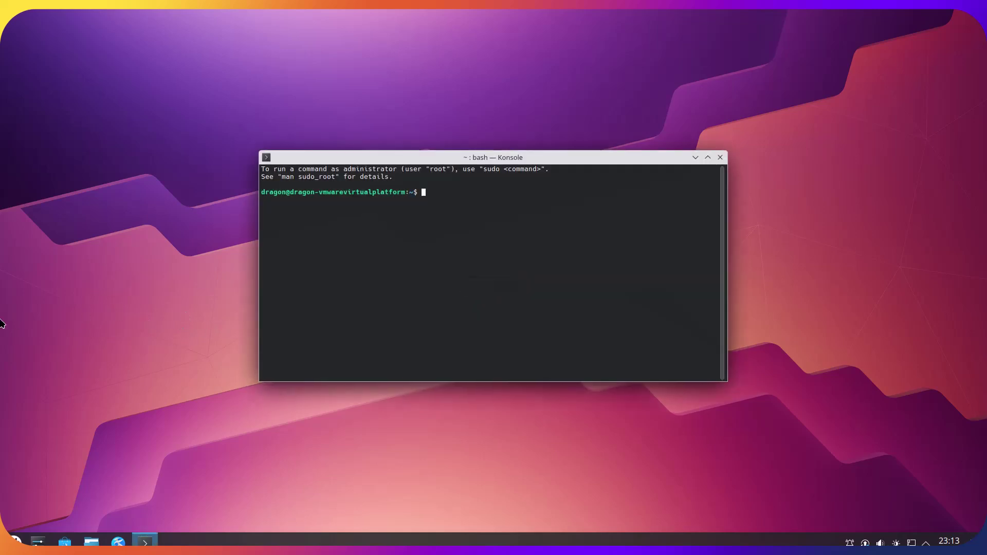
- Install snapd with 'sudo apt install snapd', supplying the admin password and confirming
left_click(390, 280)
type("sudo apt install snapd")
key("Return")
key("Return")
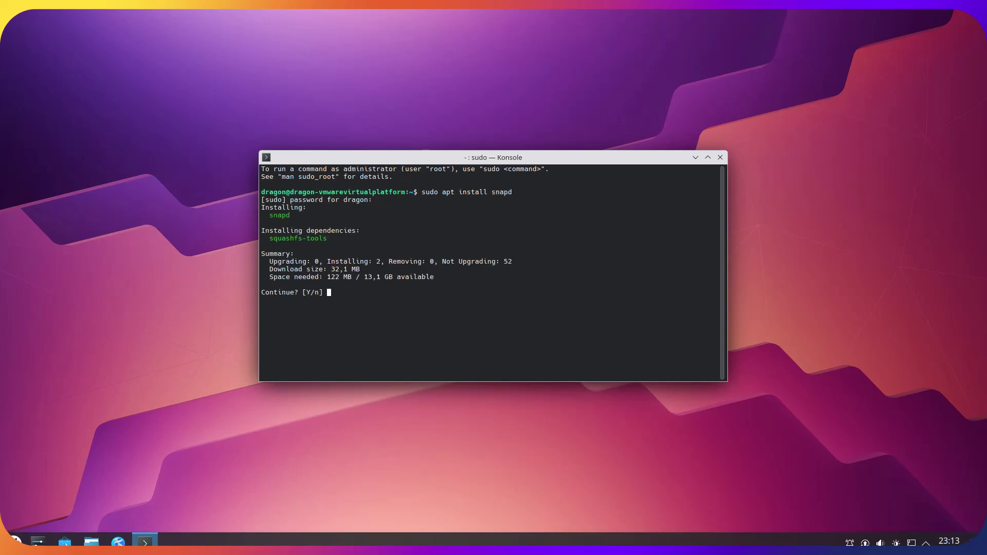
type("y")
key("Return")
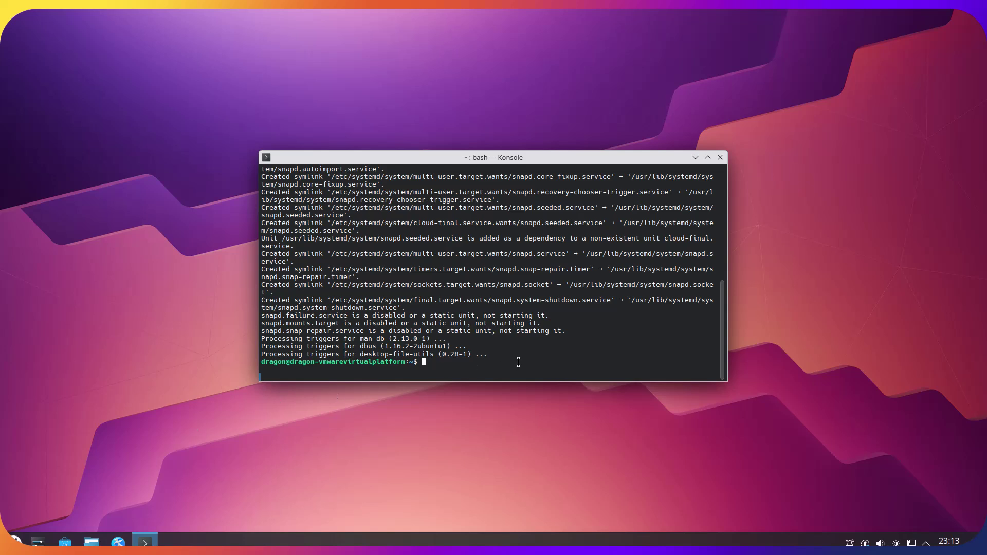
- Attempt to restart with 'reboot now', which fails without privileges
type("reboot now")
key("Return")
key("Up")
- After the restart, open Discover from the taskbar and search for 'opera'
key("Left")
key("Left")
key("Left")
key("Left")
key("Left")
key("Left")
key("Left")
key("Left")
key("Left")
key("Left")
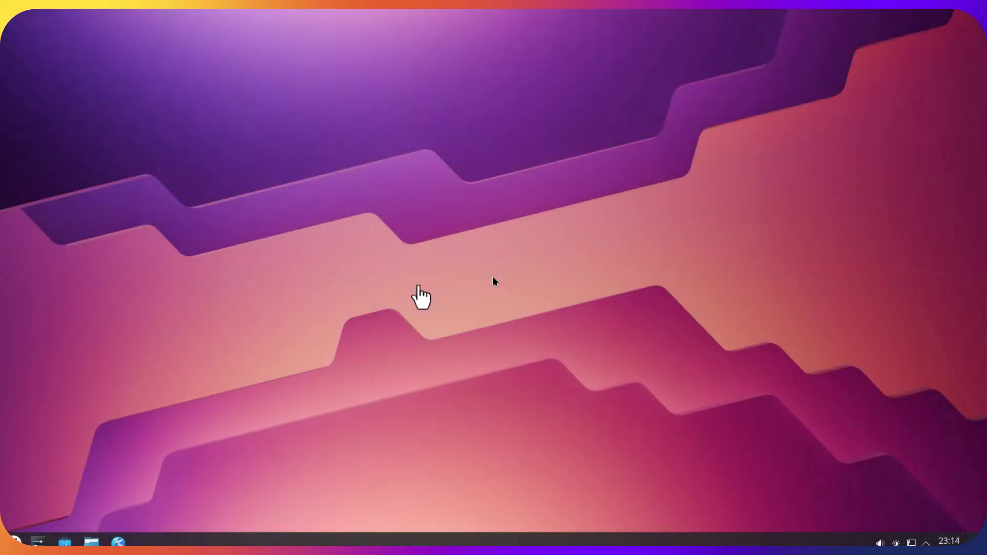
left_click(418, 297)
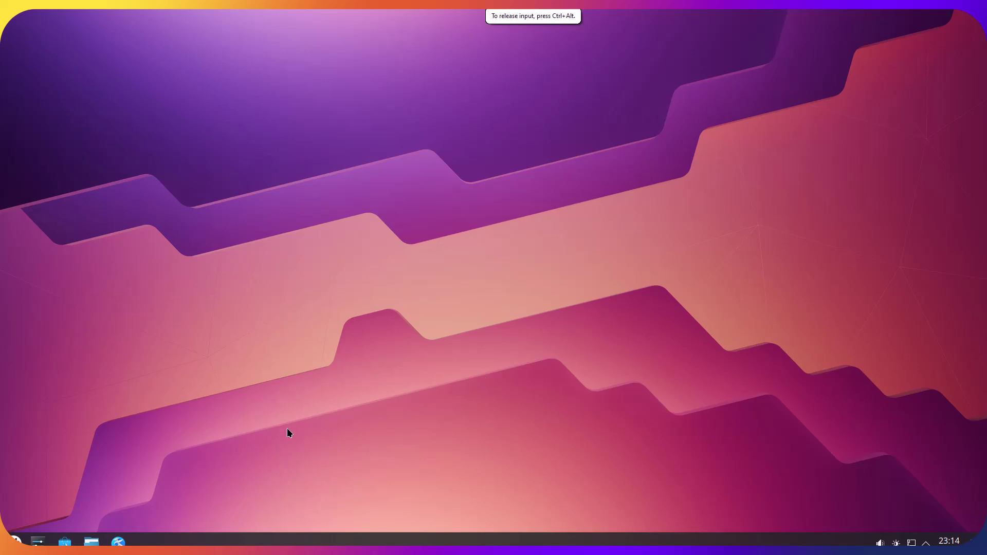
left_click(64, 541)
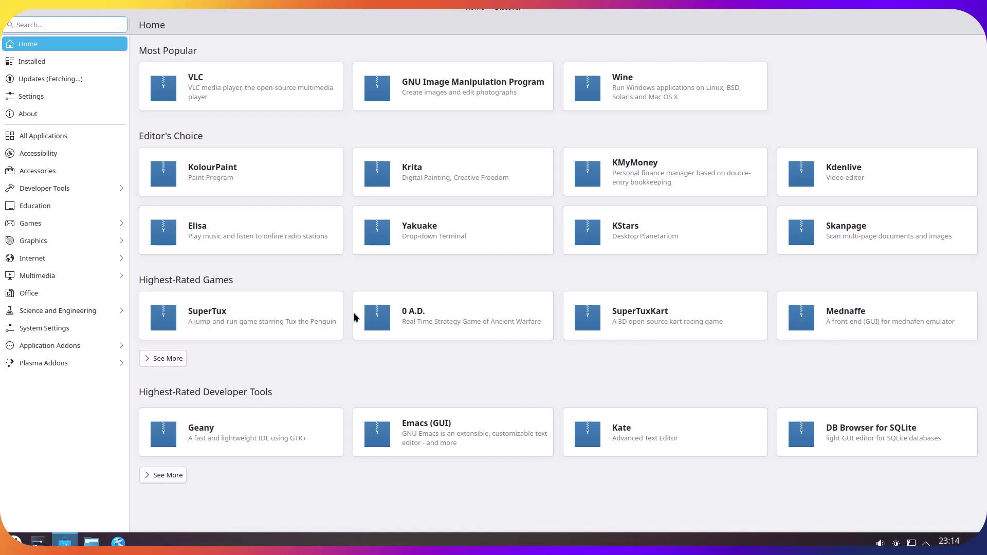
left_click(110, 27)
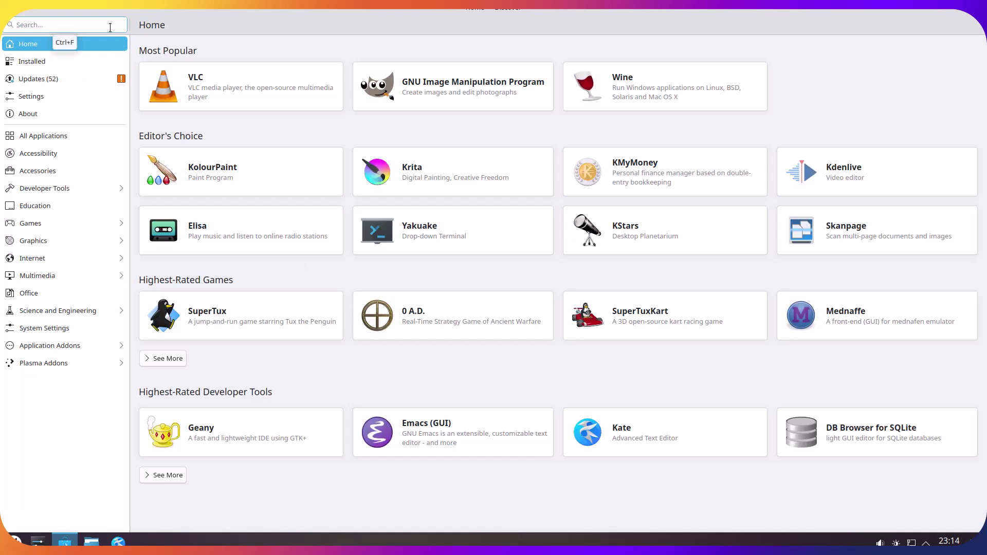
type("opera")
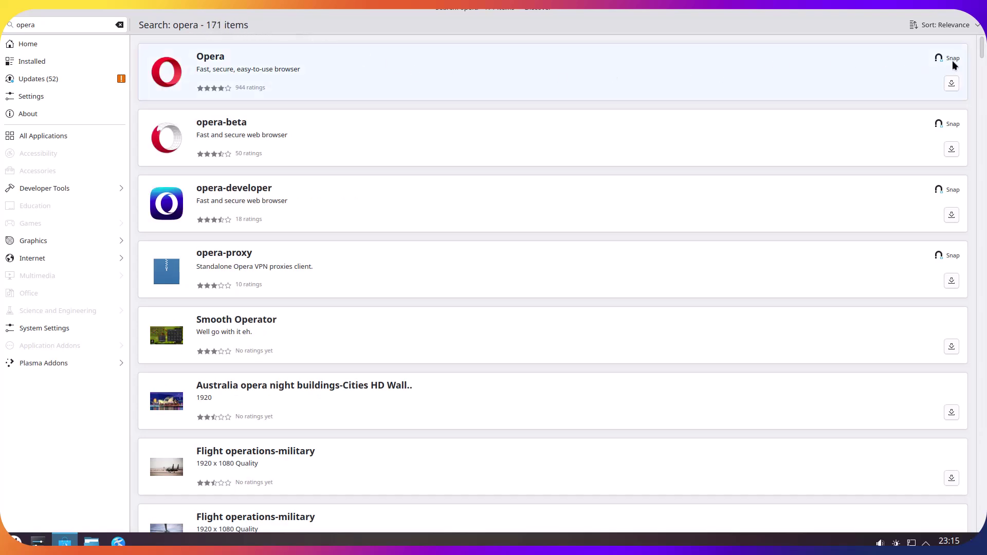
- Install Opera 119.0.5497.56 as a snap from its Discover page, authorising with the administrator password
left_click(890, 69)
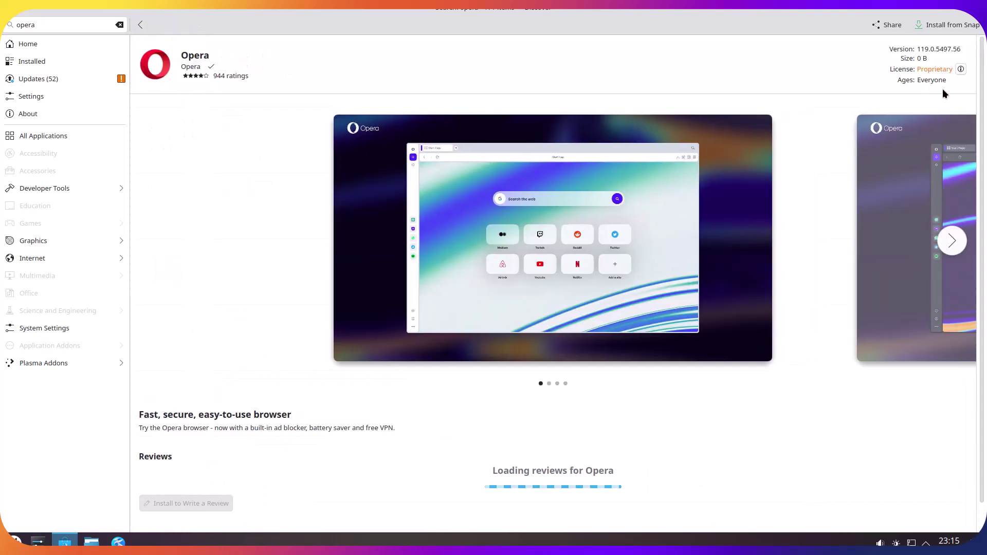
left_click(952, 26)
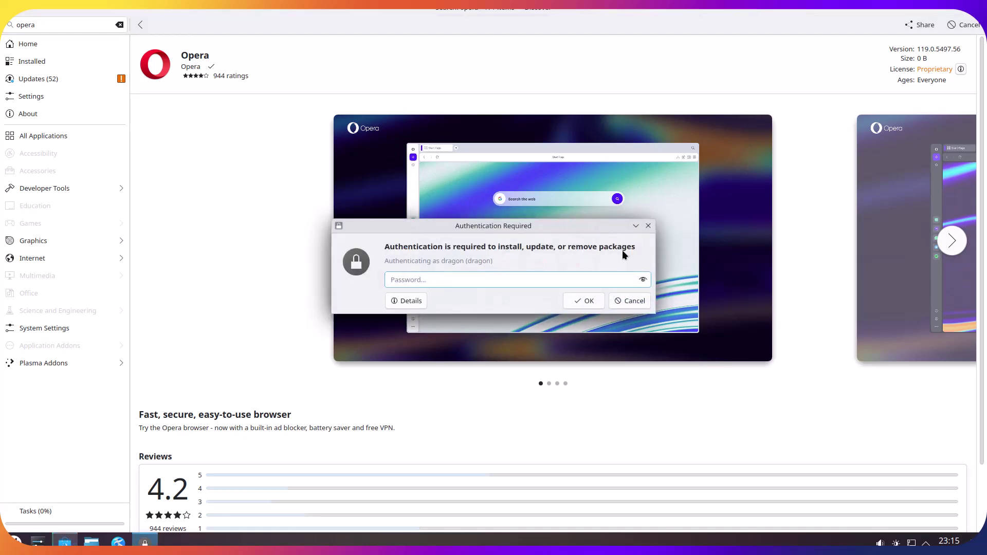
type("password")
left_click(590, 300)
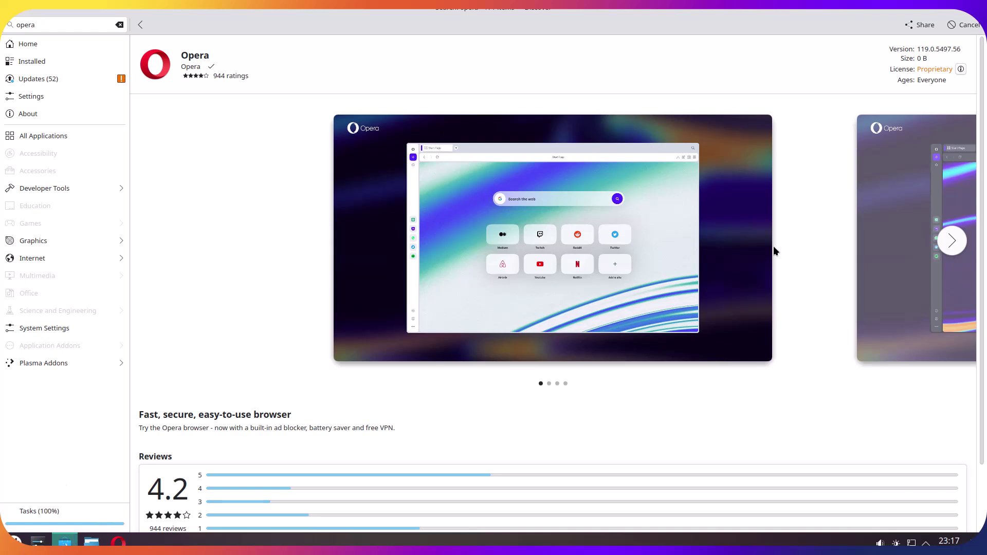
- Confirm the Opera install finished, quit Discover, and launch Opera from the launcher's Internet category
left_click(80, 514)
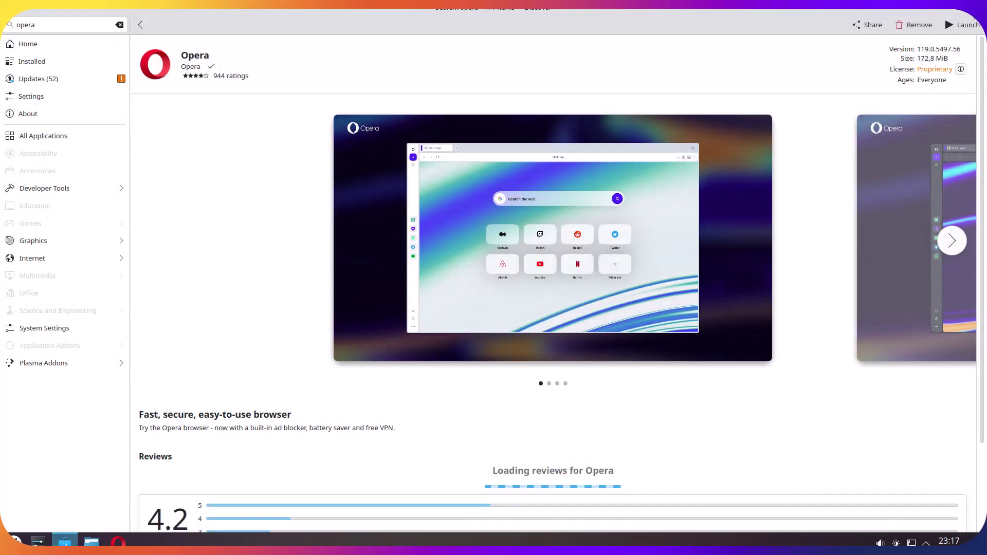
key("ctrl+q")
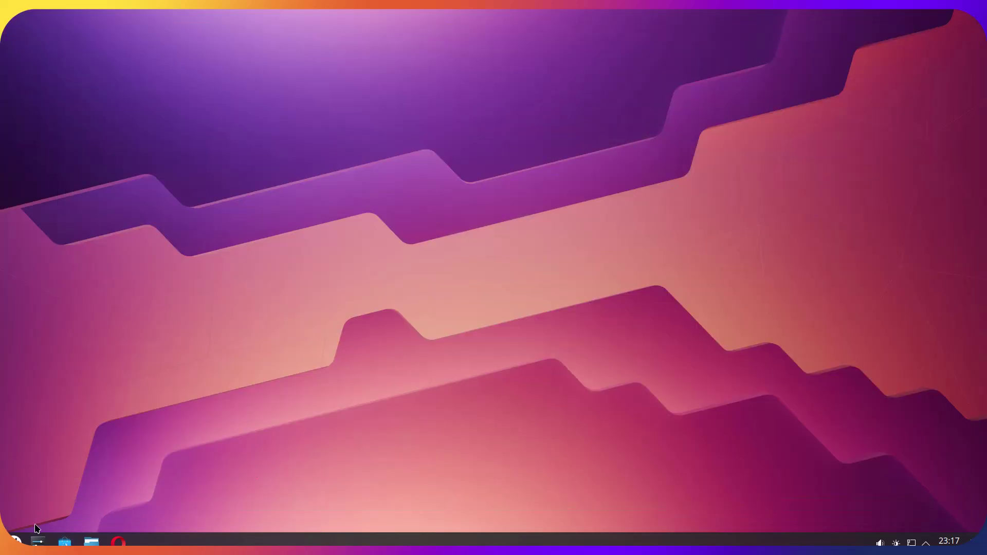
key("super")
mouse_move(62, 398)
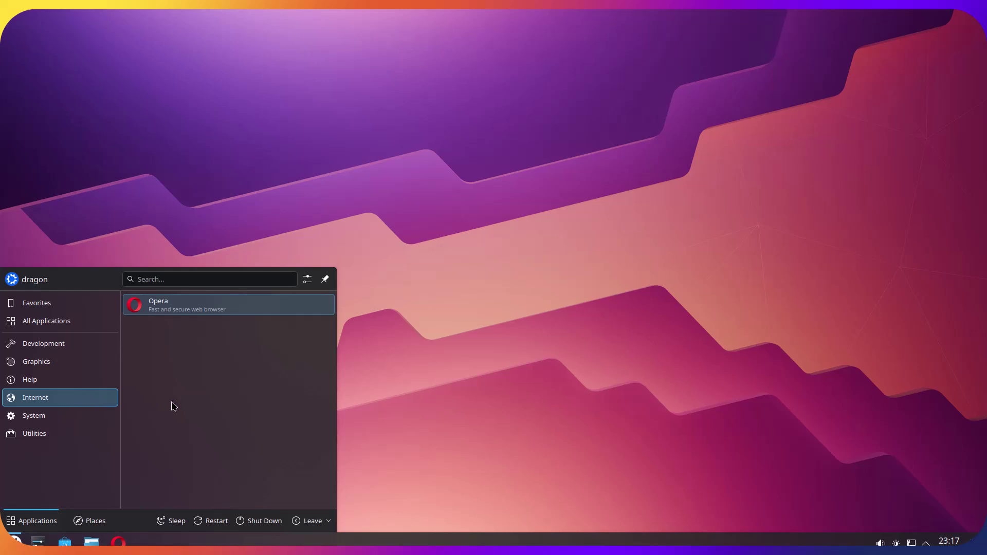
left_click(242, 313)
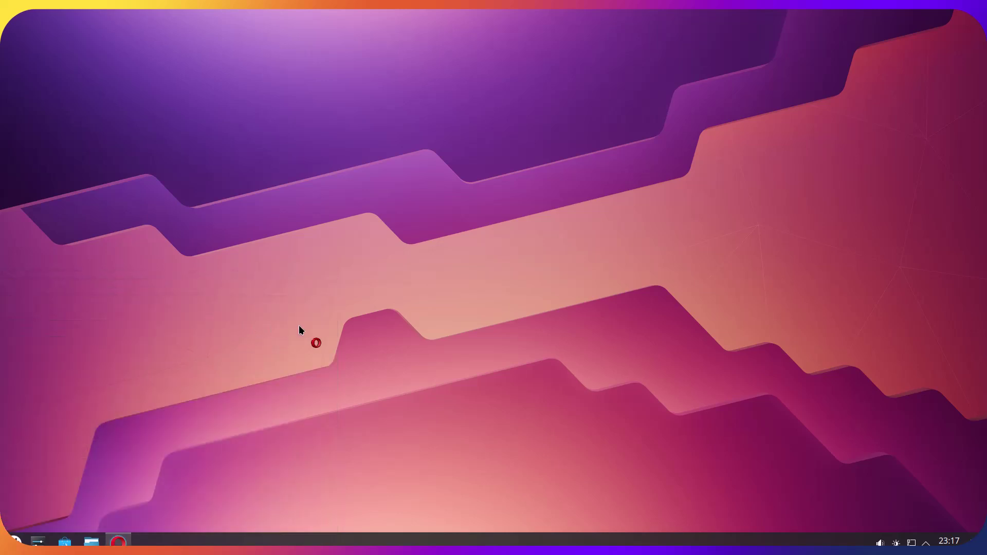